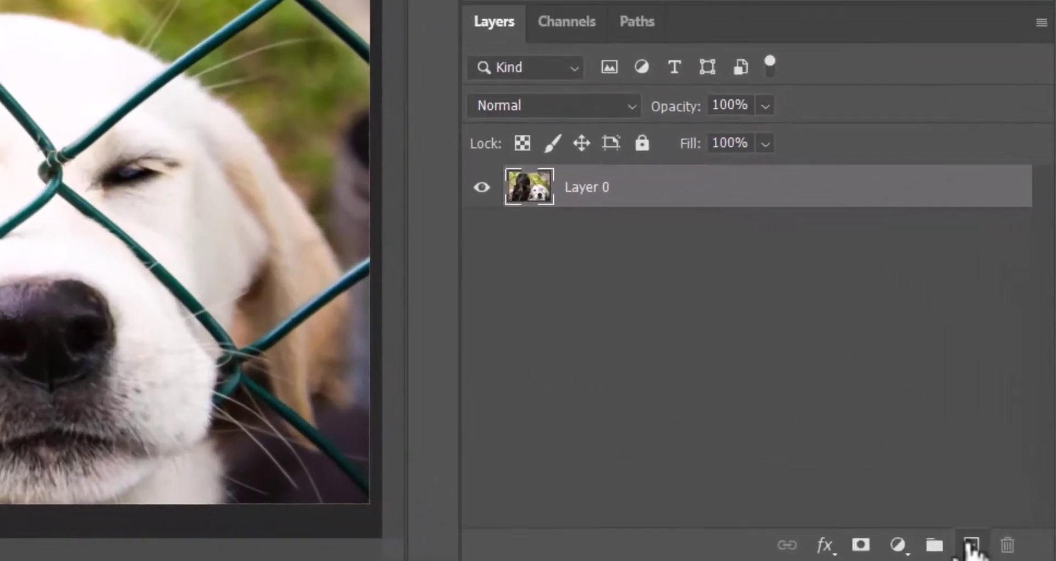
Add an empty Layer 1 above Layer 0 in the Layers panel.
left_click(1014, 552)
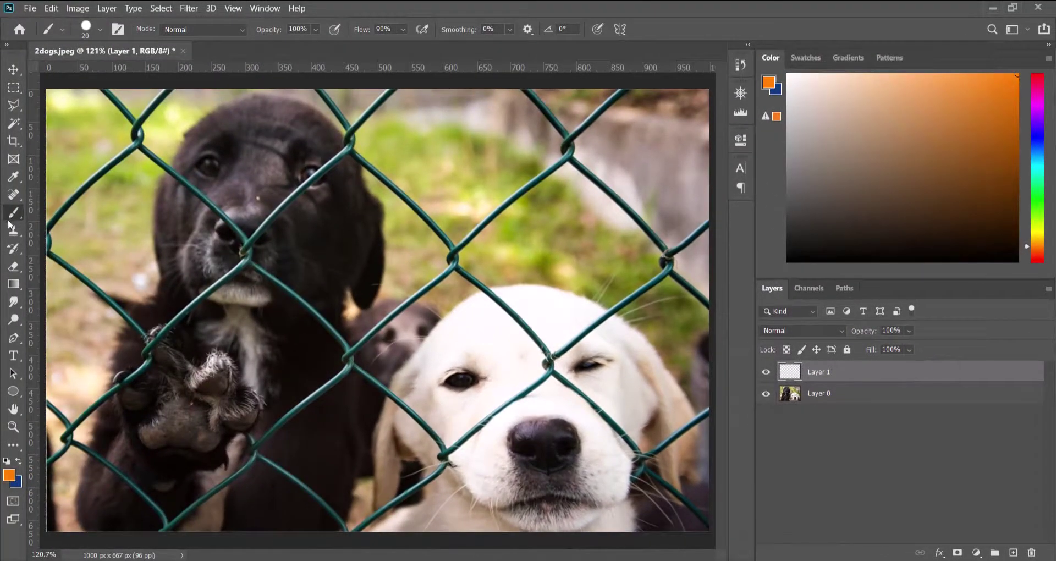
left_click(100, 29)
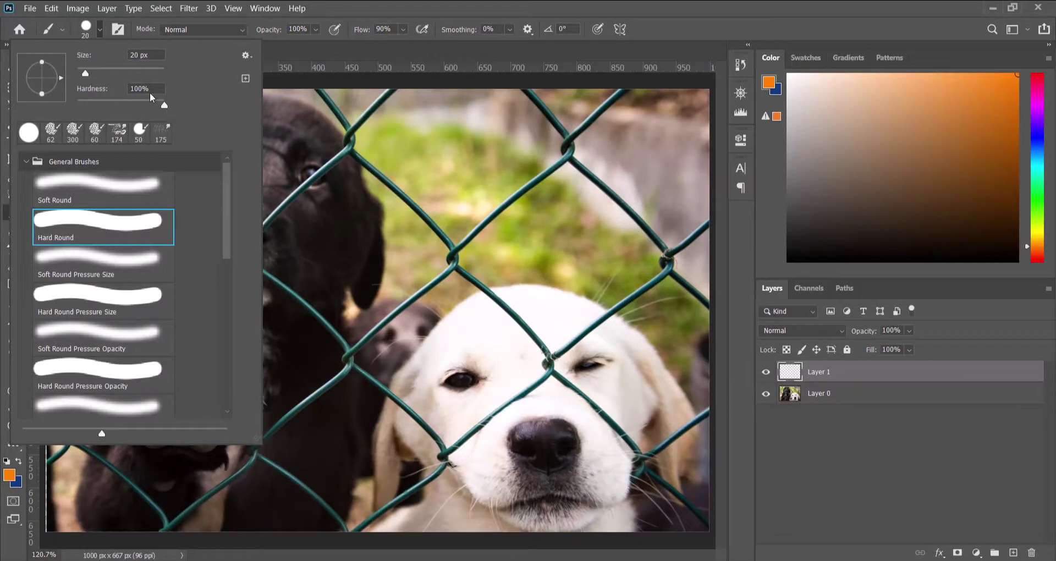
key("Escape")
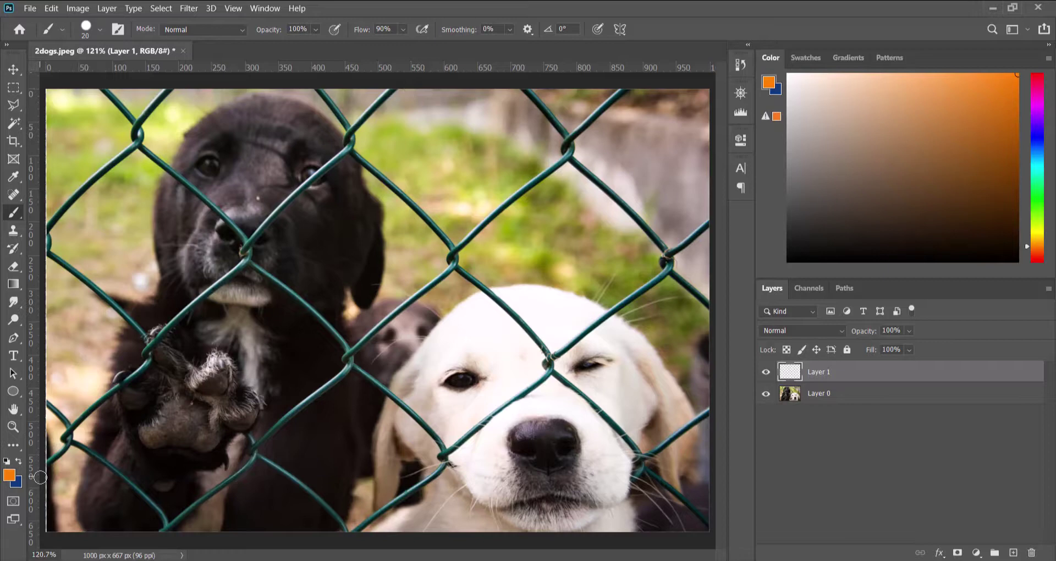
Set the foreground colour to darker orange #eb7600 in the Color Picker.
left_click(9, 474)
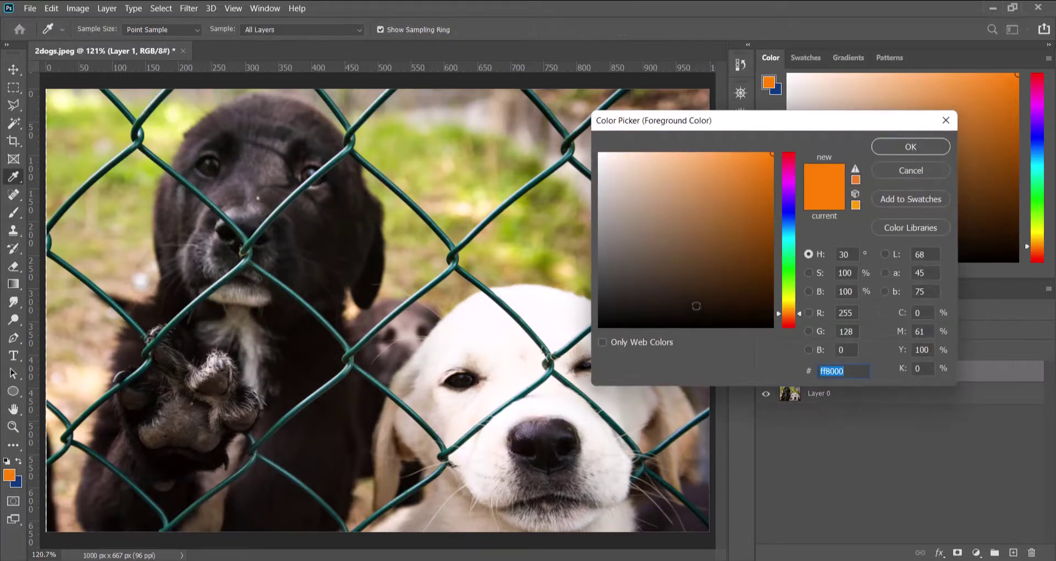
type("eb7600")
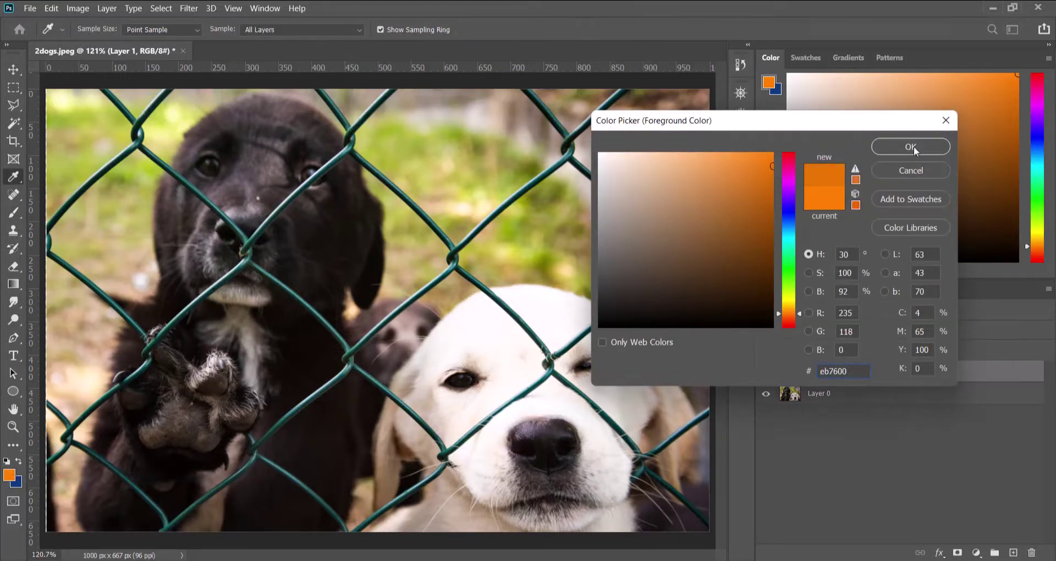
left_click(914, 146)
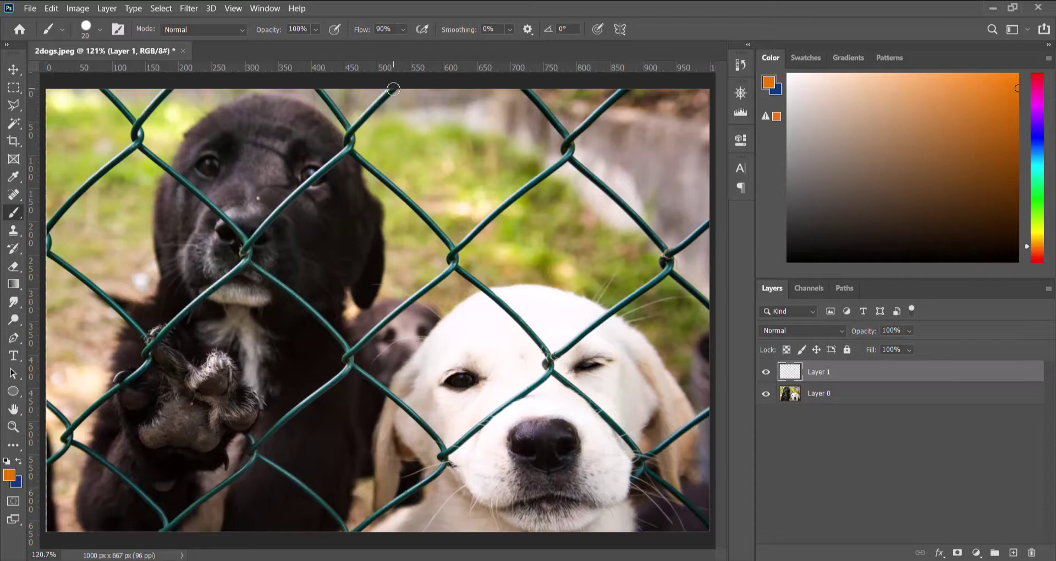
At 500% zoom, paint a straight orange line from the wire's top end to the eye-side crossing, then zoom out.
scroll(393, 88, "up", 5)
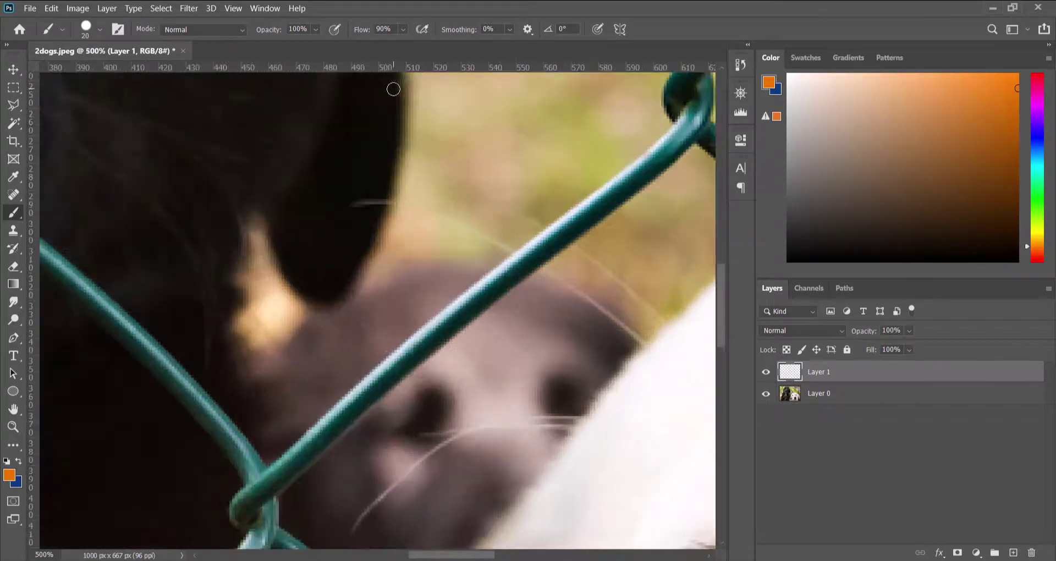
scroll(401, 247, "up", 1)
scroll(401, 247, "up", 10)
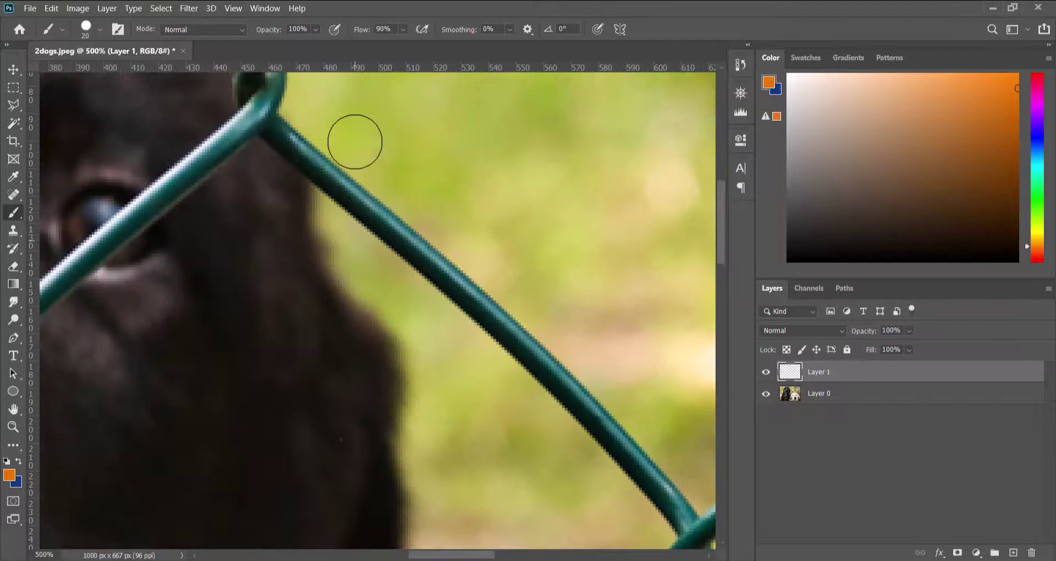
scroll(355, 142, "up", 5)
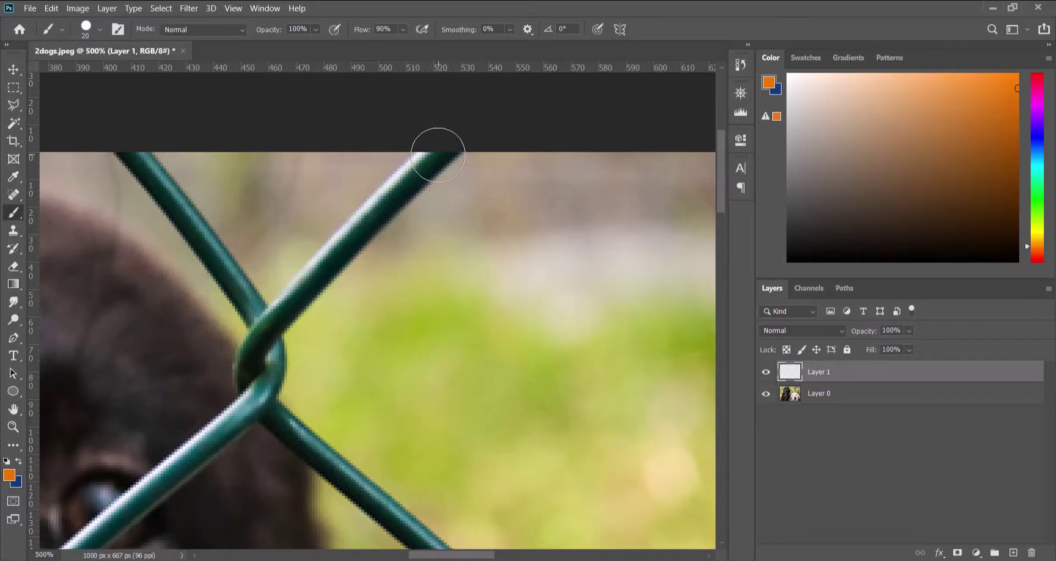
left_click(438, 155)
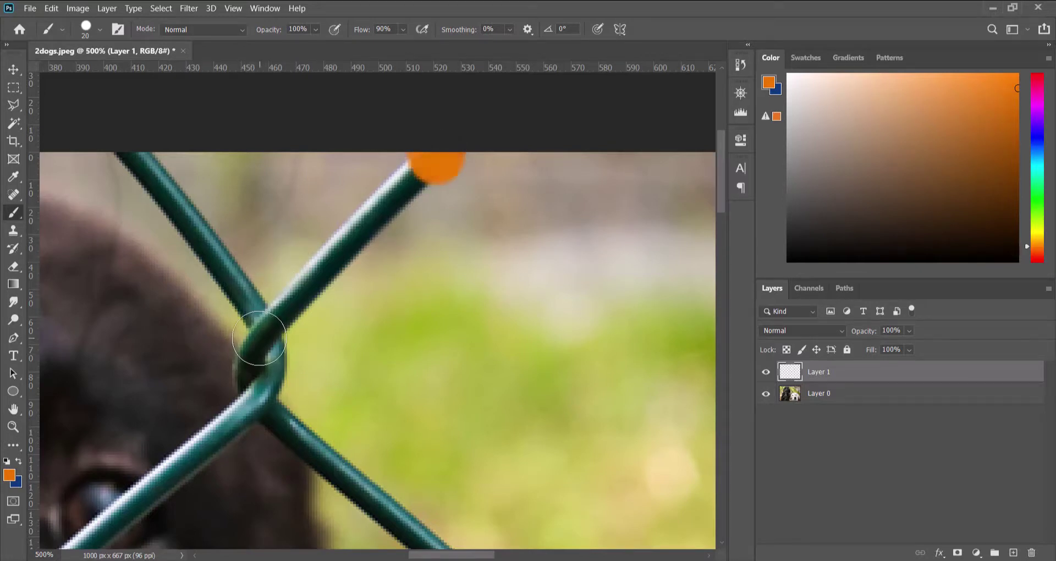
left_click(259, 338, "shift")
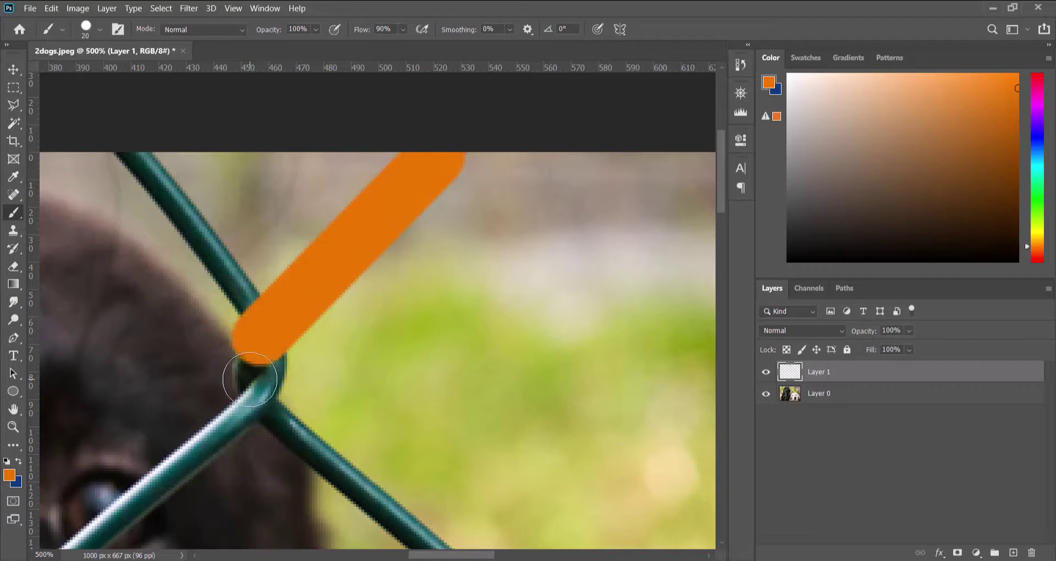
left_click(249, 379)
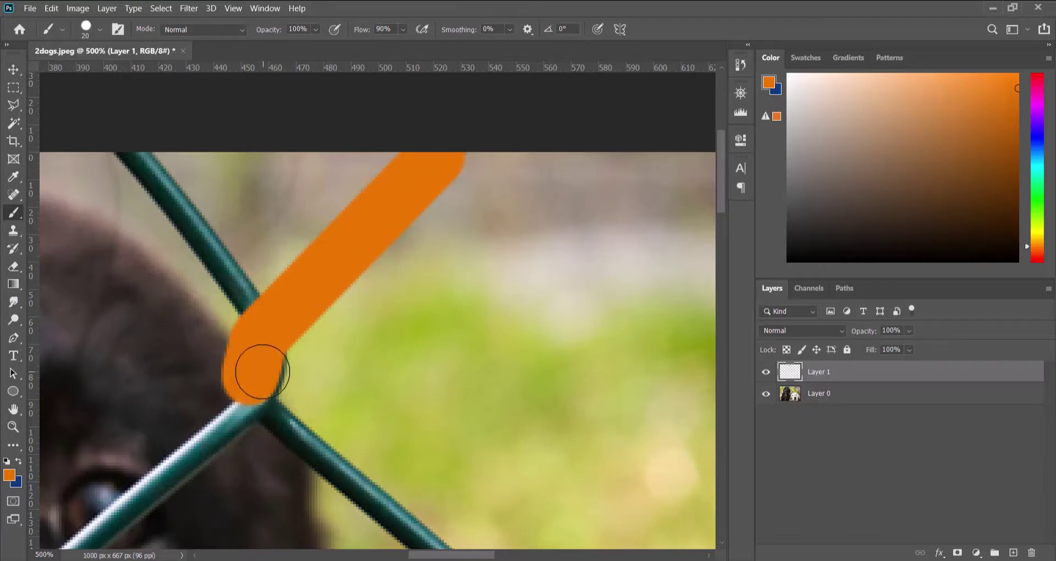
scroll(421, 357, "down", 4)
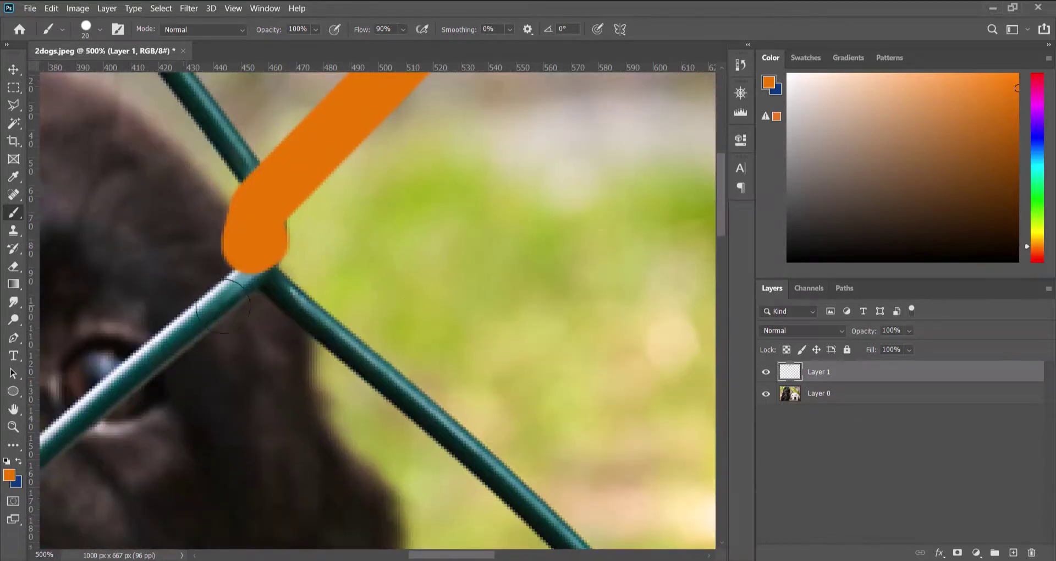
left_click(233, 288)
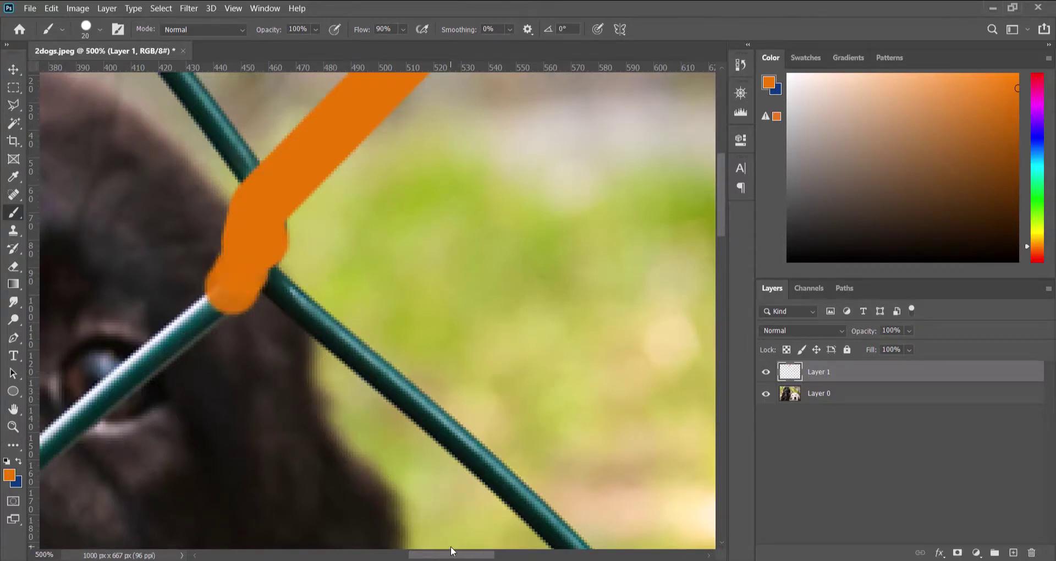
key("ctrl+minus")
key("ctrl+minus")
key("ctrl+minus")
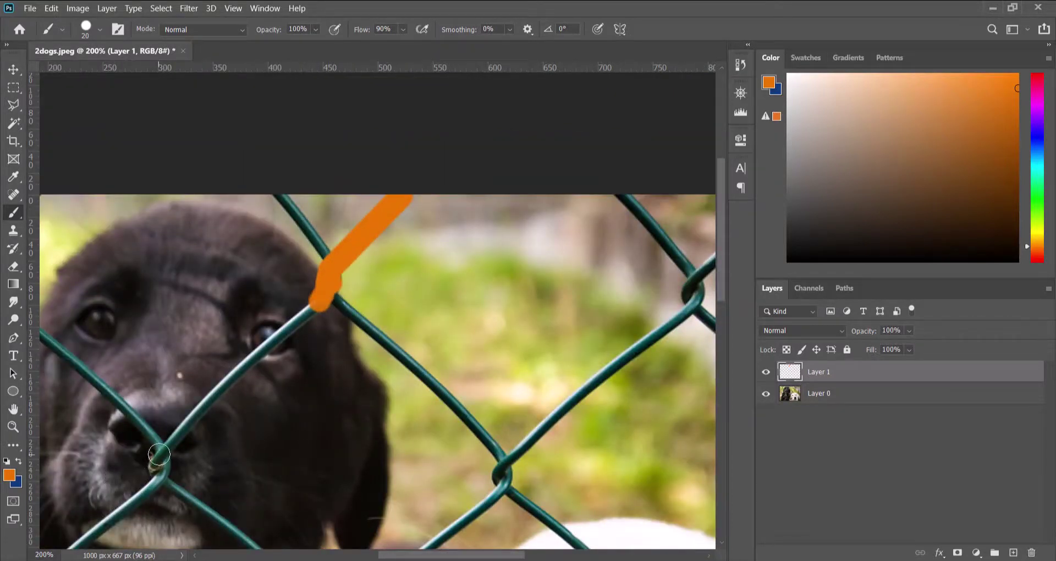
Trace the wire down to the nose crossing and on to the next lower crossing.
left_click(159, 454, "shift")
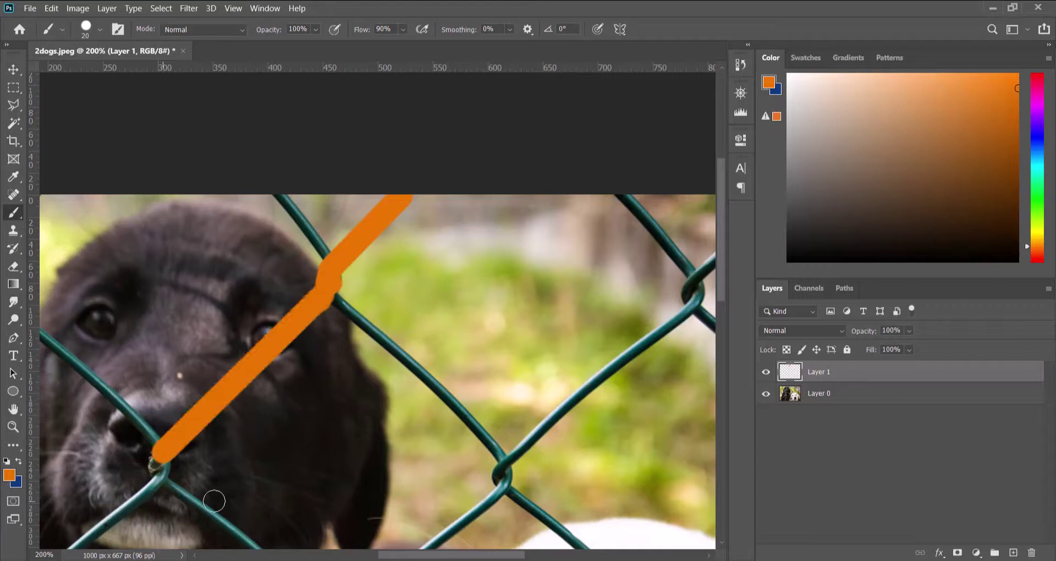
scroll(236, 452, "down", 2)
left_click(159, 411)
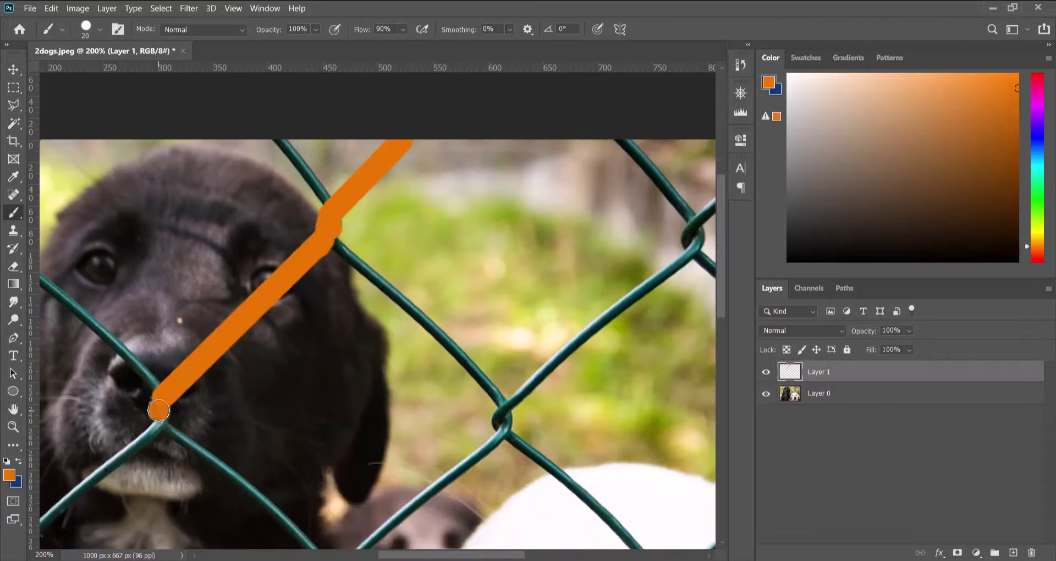
scroll(181, 425, "down", 1)
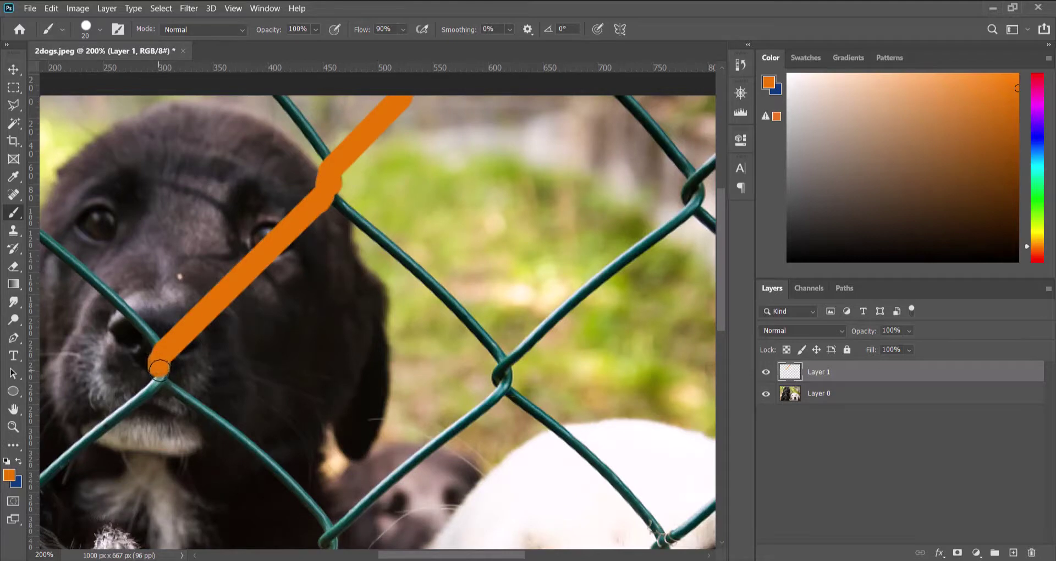
scroll(234, 432, "down", 1)
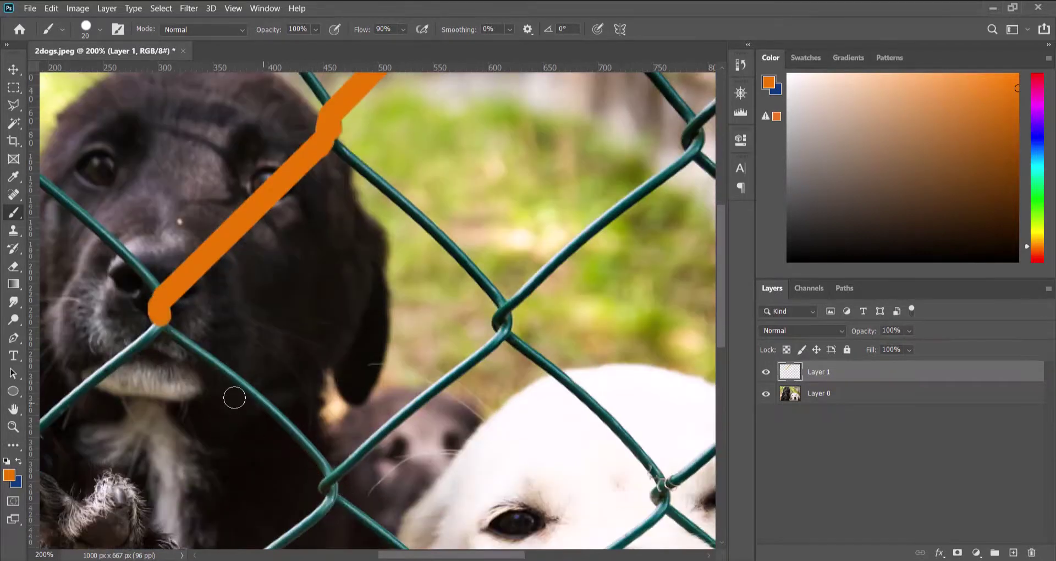
left_click(329, 472, "shift")
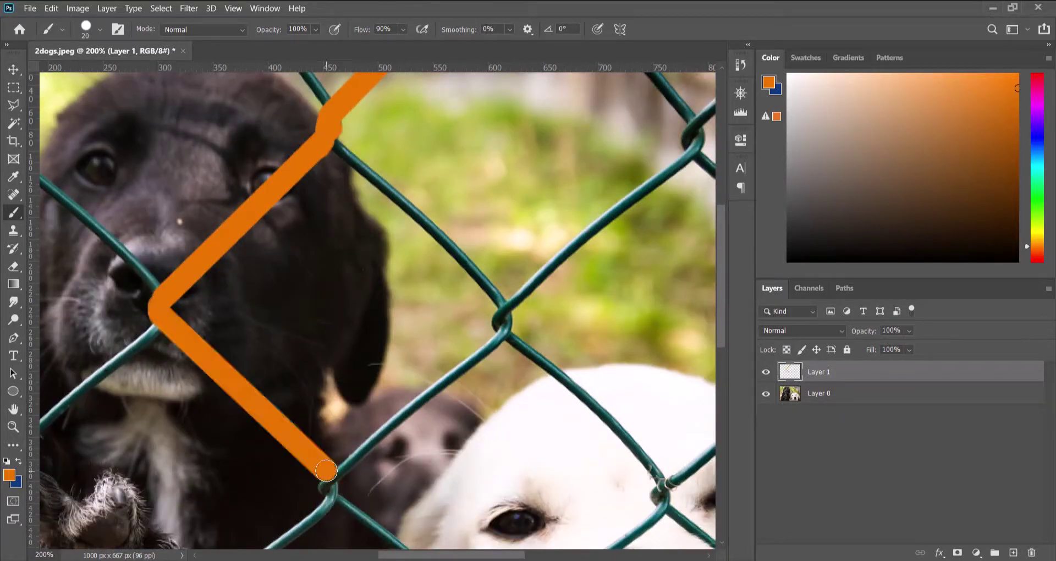
left_click(330, 487)
Trace the wires up-right and up-left to the top crossing, right edge and top wire.
left_click(501, 331, "shift")
left_click(503, 322)
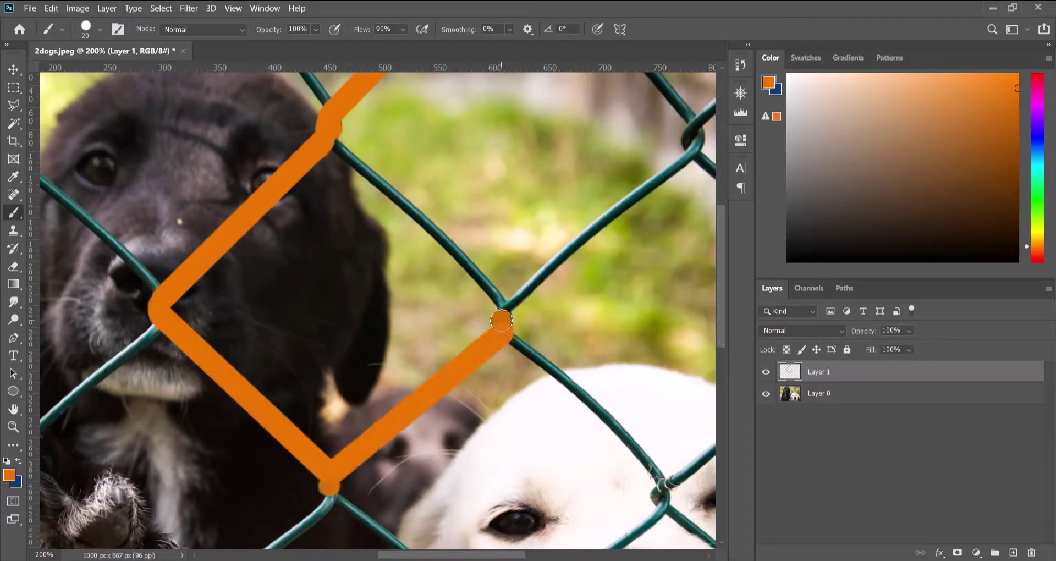
left_click(337, 145, "shift")
left_click(507, 304)
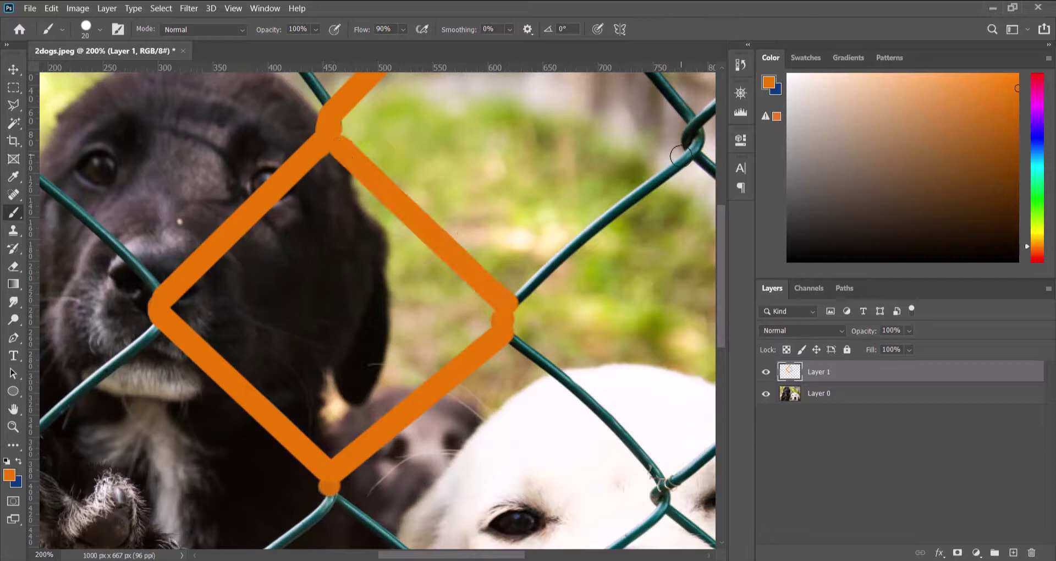
left_click(693, 146, "shift")
scroll(686, 218, "up", 1)
scroll(686, 218, "up", 5)
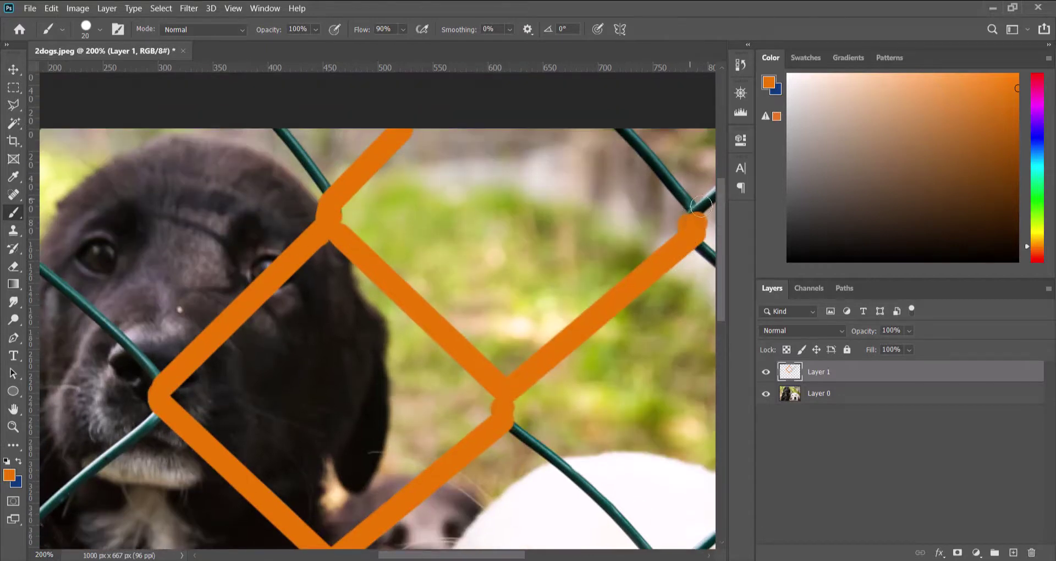
left_click(620, 126, "shift")
On the right side, trace wires from the upper crossing to the top and right crossing, covering the knot.
scroll(594, 242, "right", 10)
left_click(486, 214)
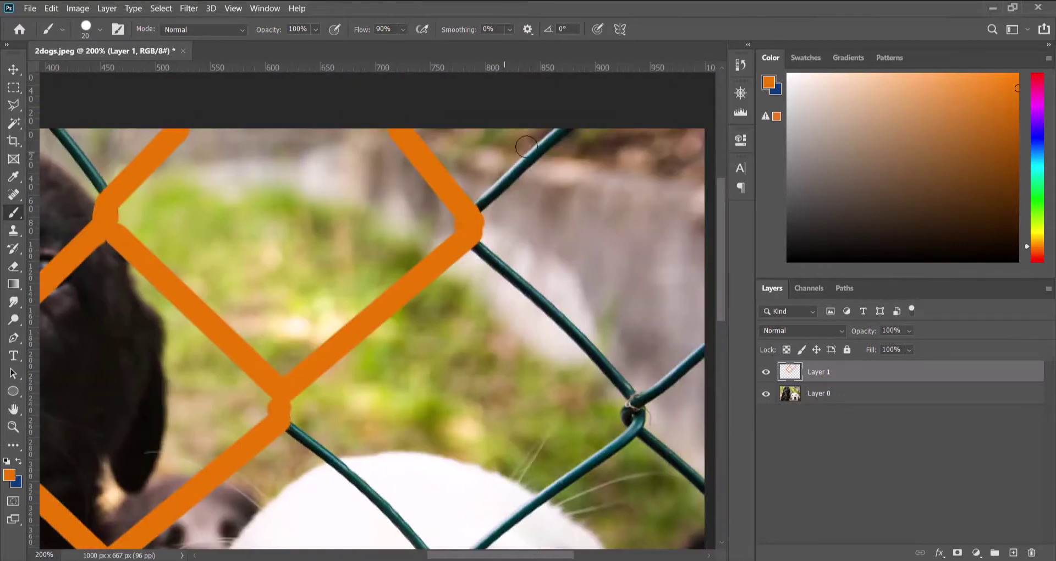
left_click(567, 132, "shift")
left_click(471, 232)
left_click(634, 395, "shift")
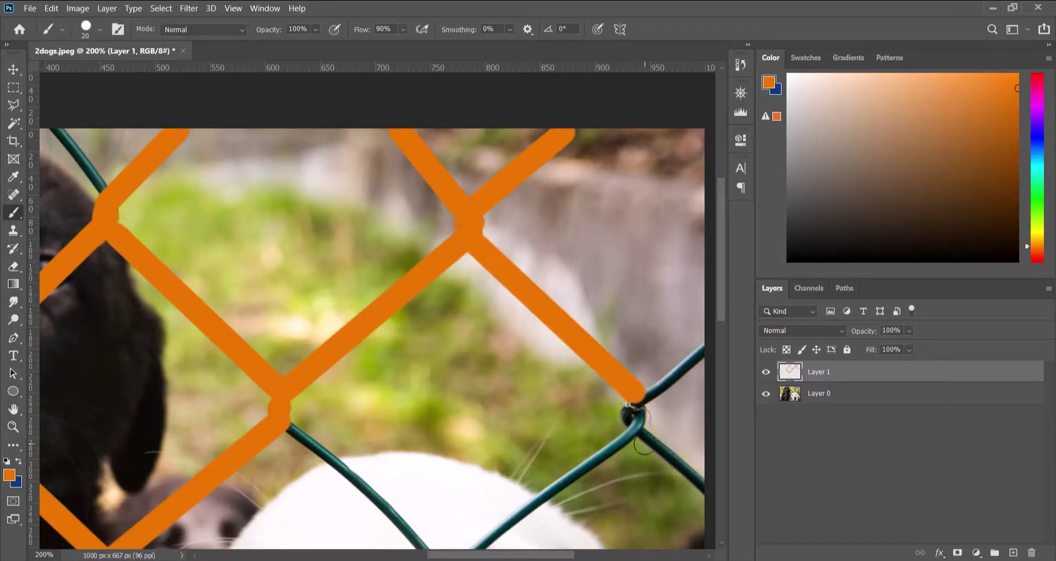
left_click_drag(539, 554, 567, 554)
left_click(515, 391)
left_click(585, 346, "shift")
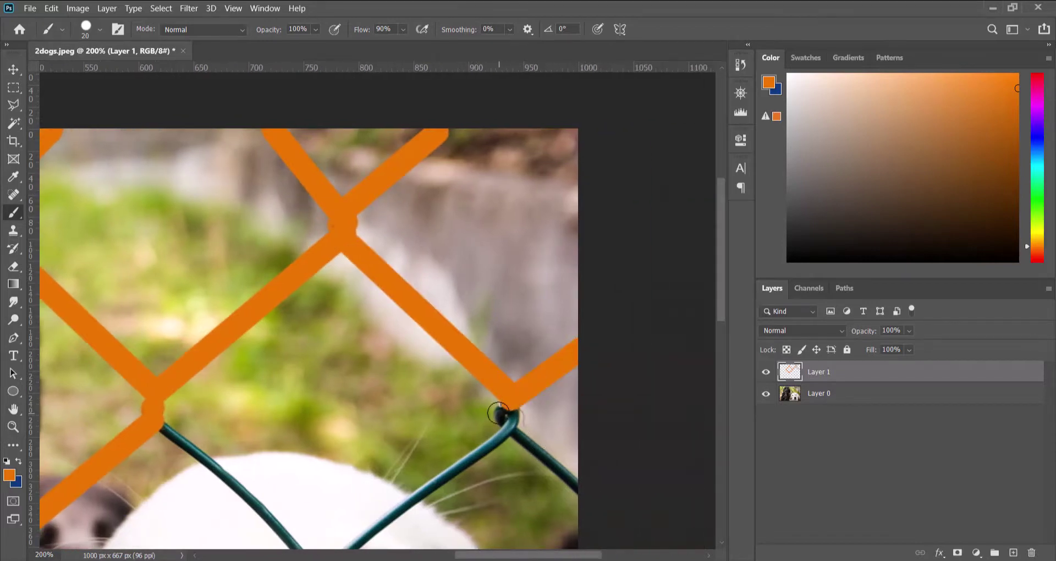
left_click(495, 413)
Trace the wires linking the knot below the right crossing to neighbouring crossings and the right edge.
scroll(572, 474, "down", 3)
left_click(502, 306)
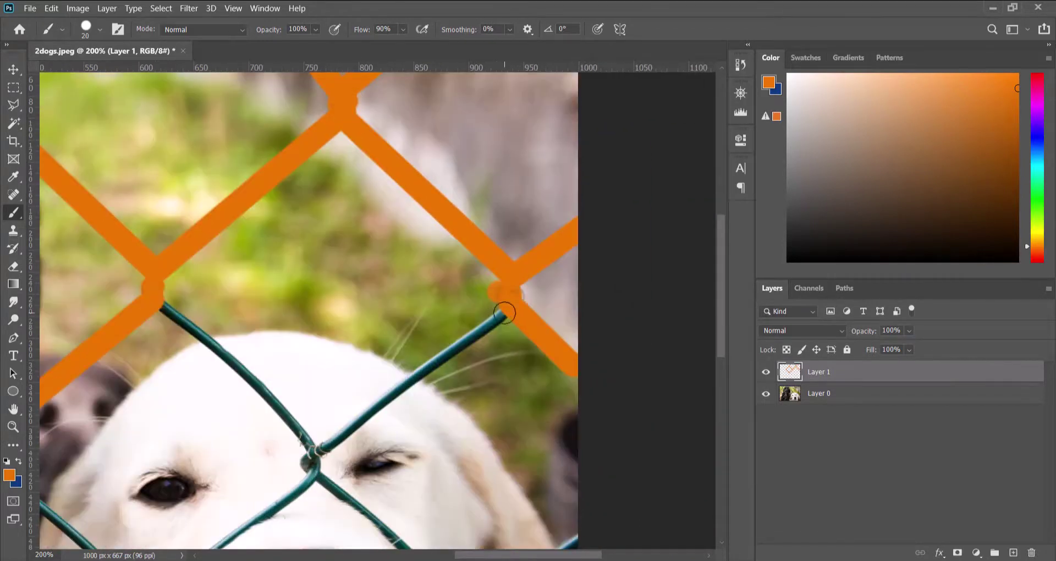
left_click(313, 456, "shift")
left_click(157, 304)
left_click(313, 457, "shift")
scroll(297, 374, "down", 3)
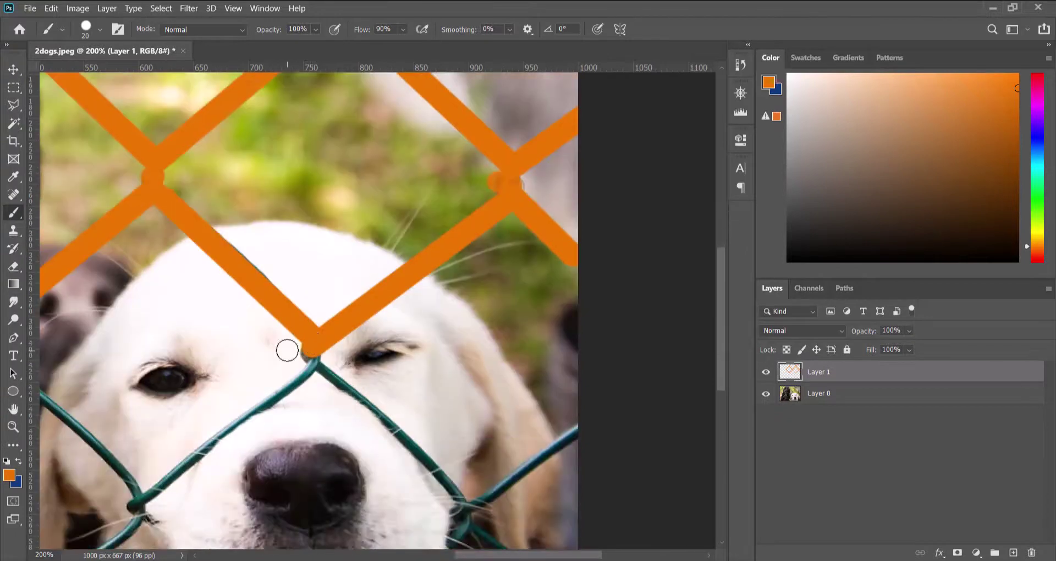
left_click(467, 505, "shift")
left_click(583, 430, "shift")
scroll(573, 434, "down", 3)
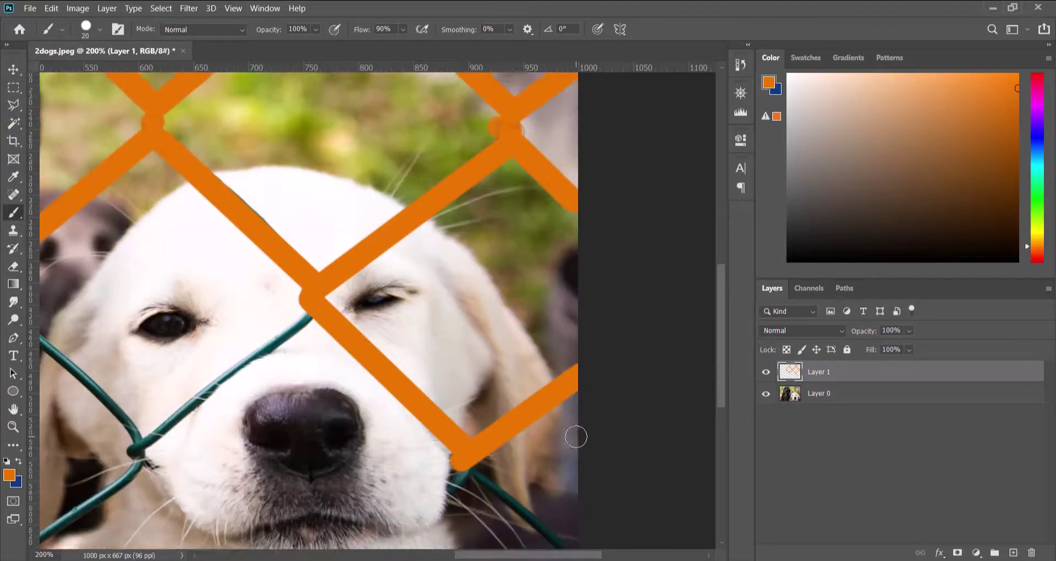
Trace the next knot's wire down-right to the edge and the left crossing to its knot.
left_click(449, 433)
left_click(576, 502, "shift")
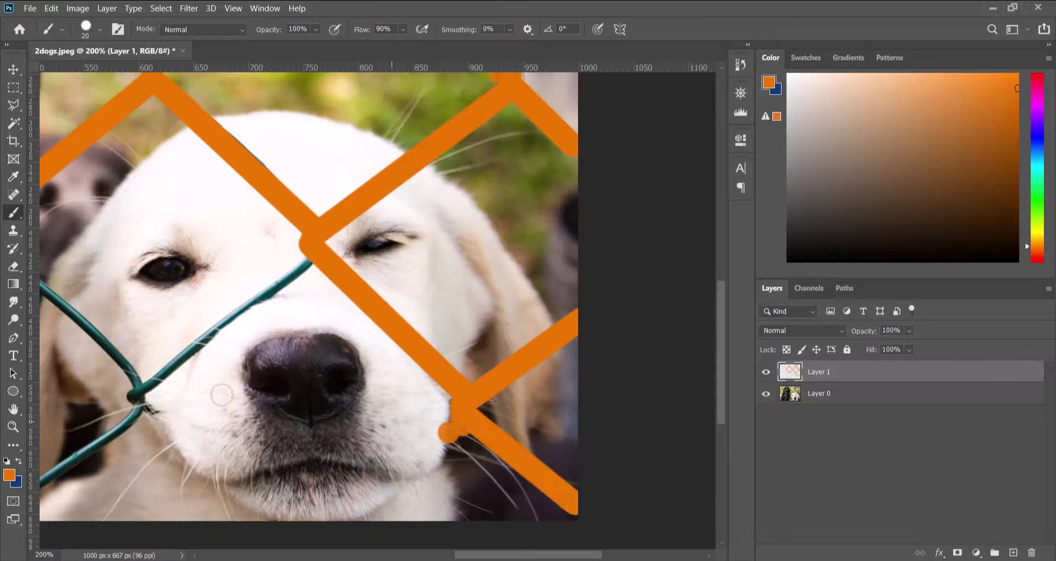
left_click(307, 265)
left_click(135, 393, "shift")
left_click(143, 408)
scroll(149, 520, "left", 5)
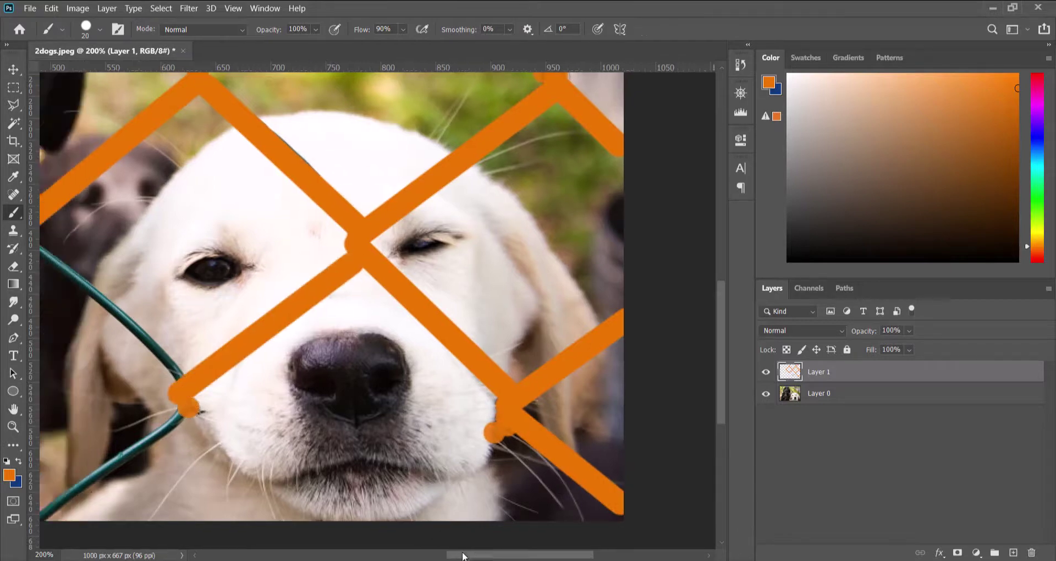
Trace the wires between the upper and left crossings and the lower knot, dabbing over the knot.
left_click(299, 372)
left_click(151, 244, "shift")
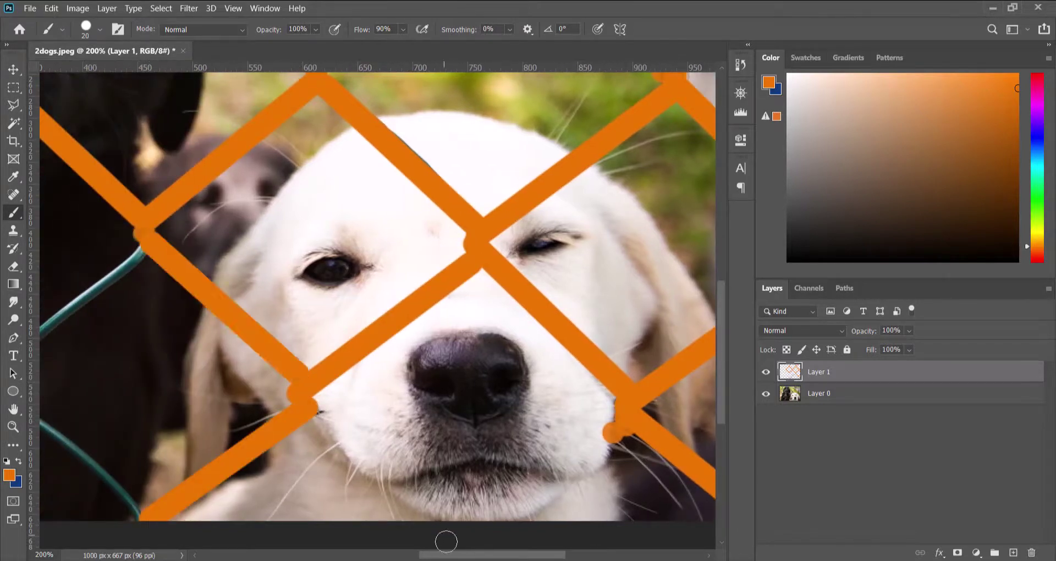
scroll(385, 544, "left", 8)
left_click(392, 236)
left_click(235, 380, "shift")
left_click(231, 363)
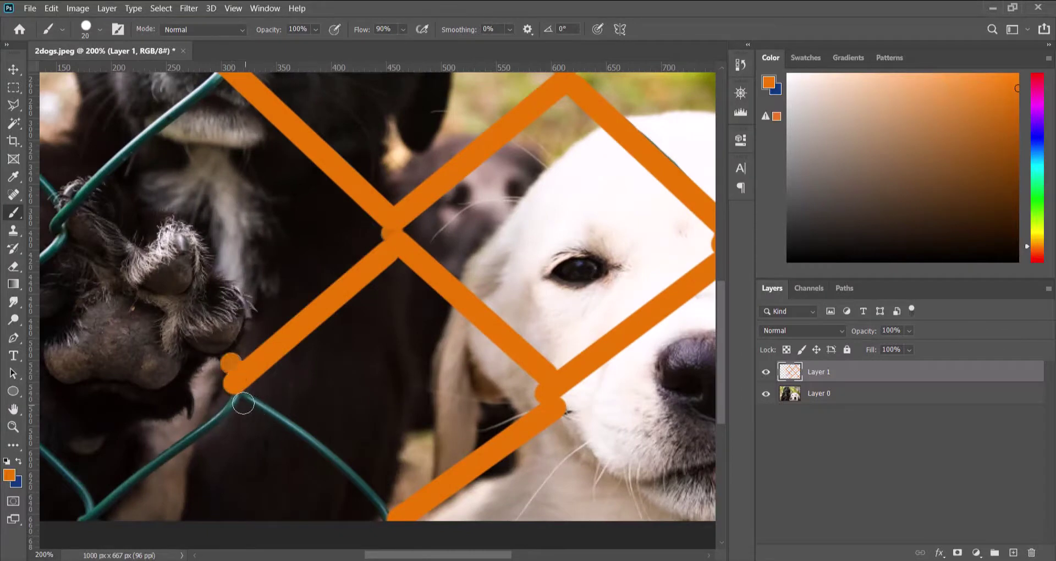
left_click(241, 393)
Undo the misplaced lower-left stroke and redraw that wire from the image bottom up to the knot.
left_click(395, 520, "shift")
key("ctrl+z")
left_click(390, 514)
left_click(252, 394, "shift")
Trace the lower-left wires from the junction toward the left edge and up toward the paw.
scroll(473, 412, "left", 5)
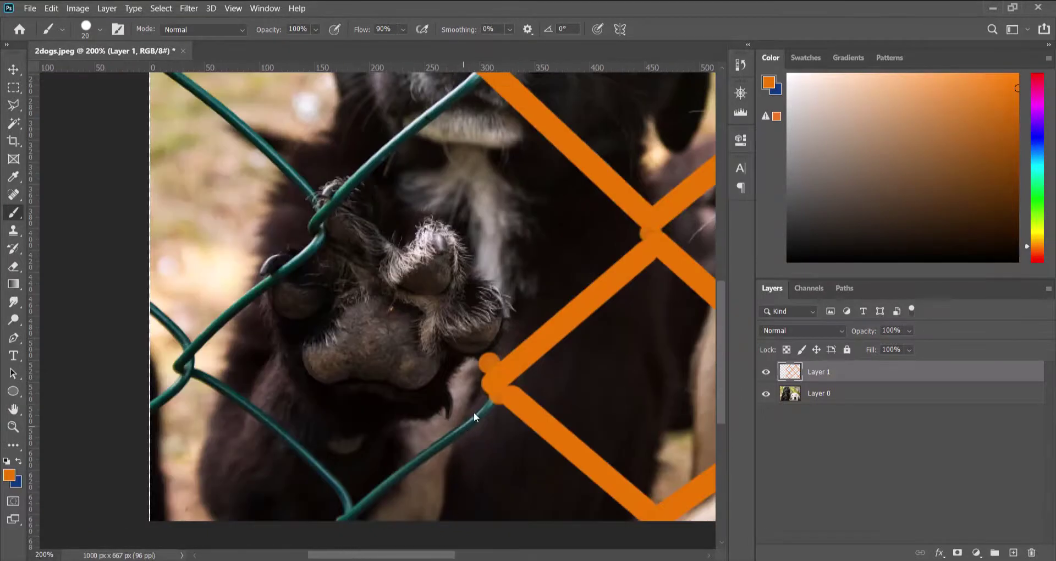
left_click(344, 503, "shift")
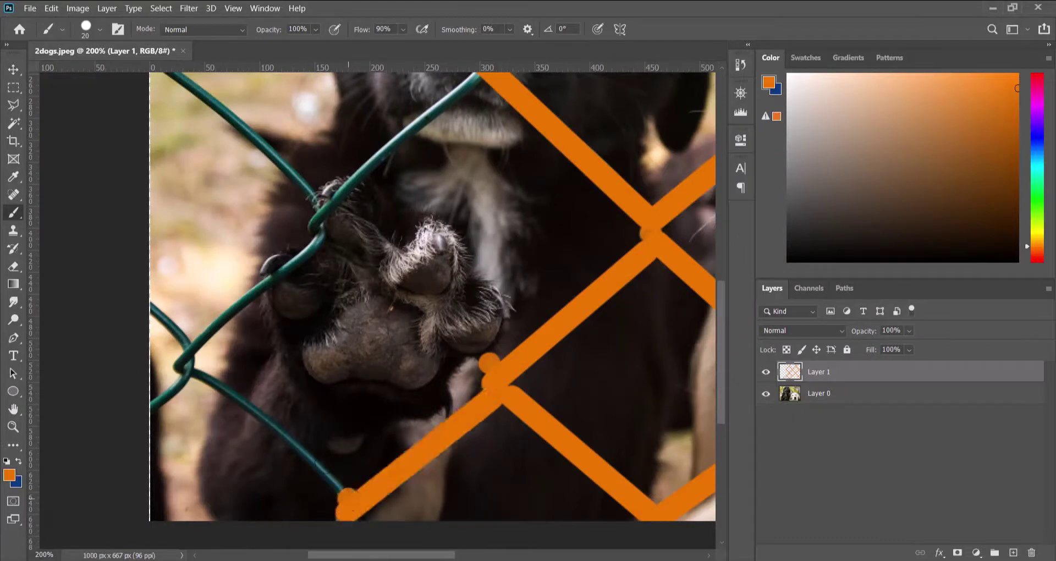
left_click(195, 370, "shift")
left_click(160, 404, "shift")
left_click(155, 298)
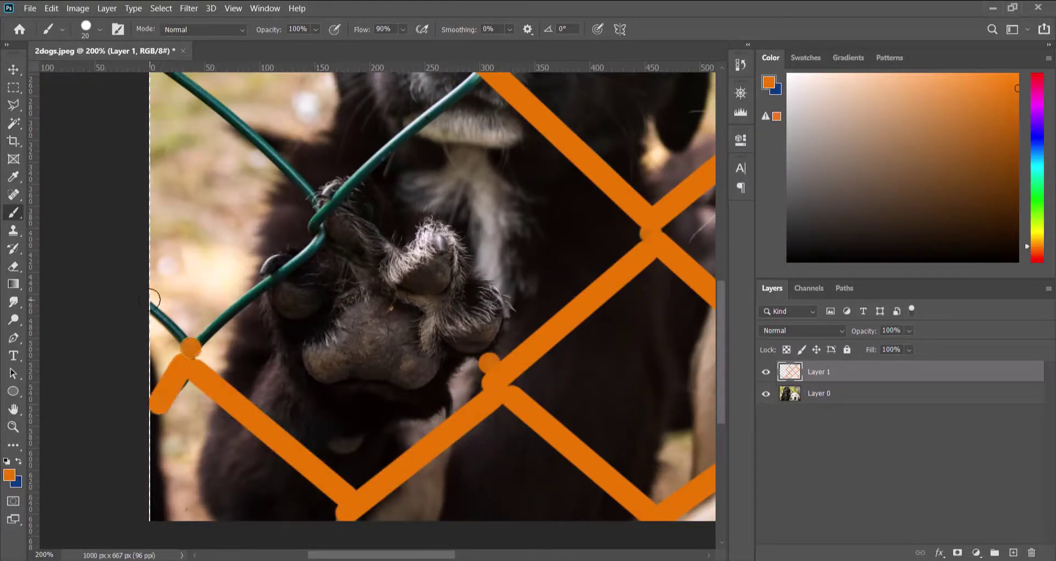
left_click(194, 351, "shift")
left_click(324, 234, "shift")
left_click_drag(319, 218, 328, 208)
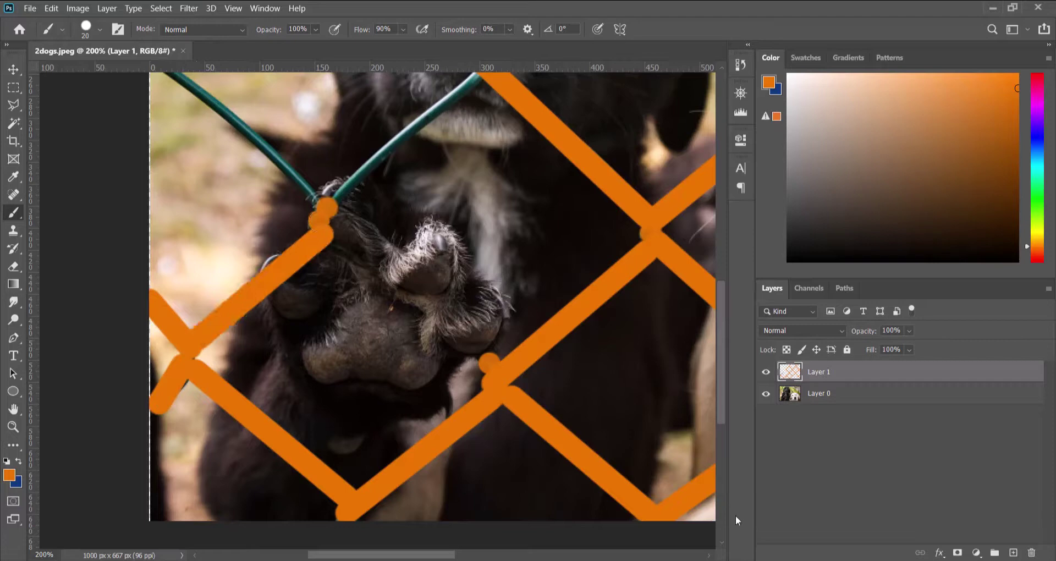
scroll(718, 389, "up", 2)
scroll(718, 389, "up", 4)
Trace the remaining left-edge wires to the paw junction, the upper wires to the top edge, and the lower-right diagonal.
left_click(155, 271)
left_click(317, 415, "shift")
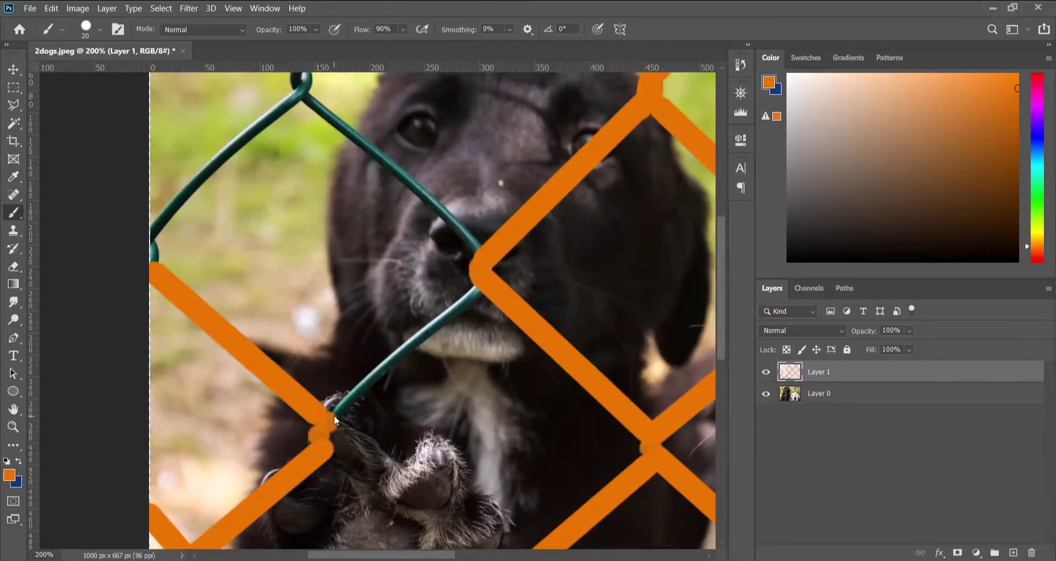
left_click(476, 287, "shift")
scroll(719, 385, "up", 5)
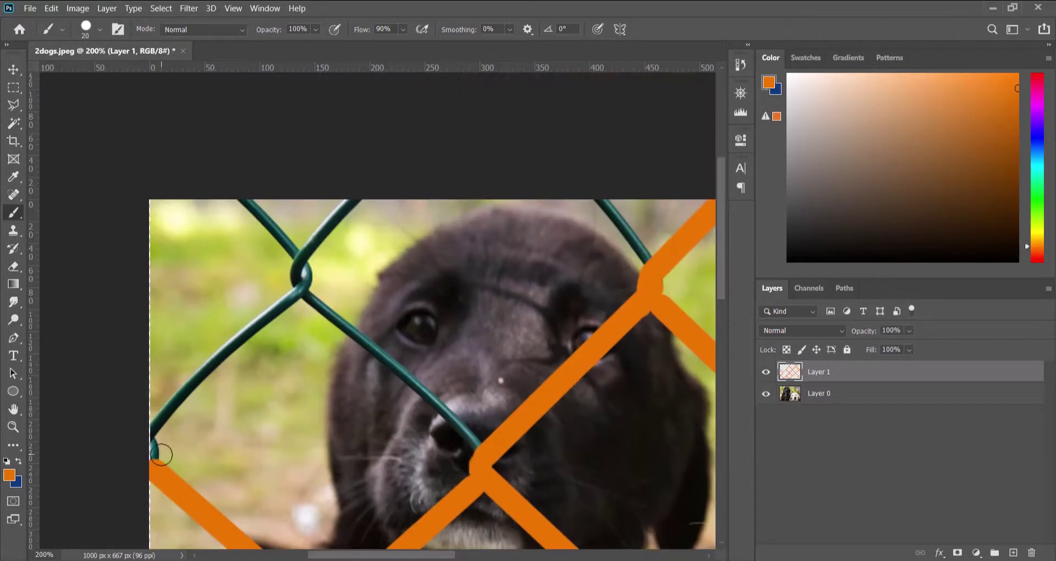
left_click(160, 426)
left_click(301, 280, "shift")
left_click(298, 272)
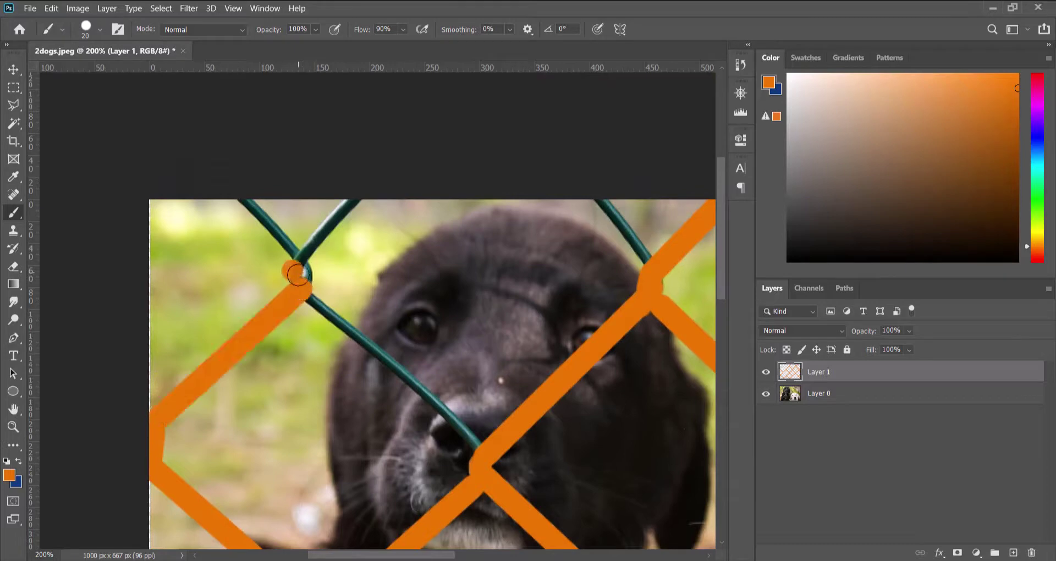
left_click(238, 201, "shift")
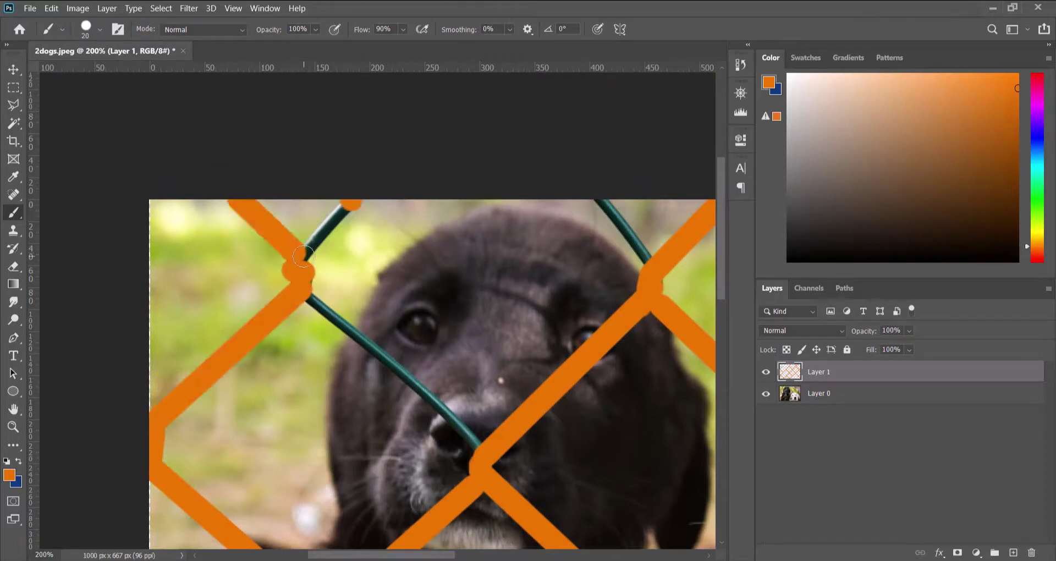
left_click(351, 202, "shift")
left_click(308, 291)
left_click(480, 454, "shift")
left_click(604, 201)
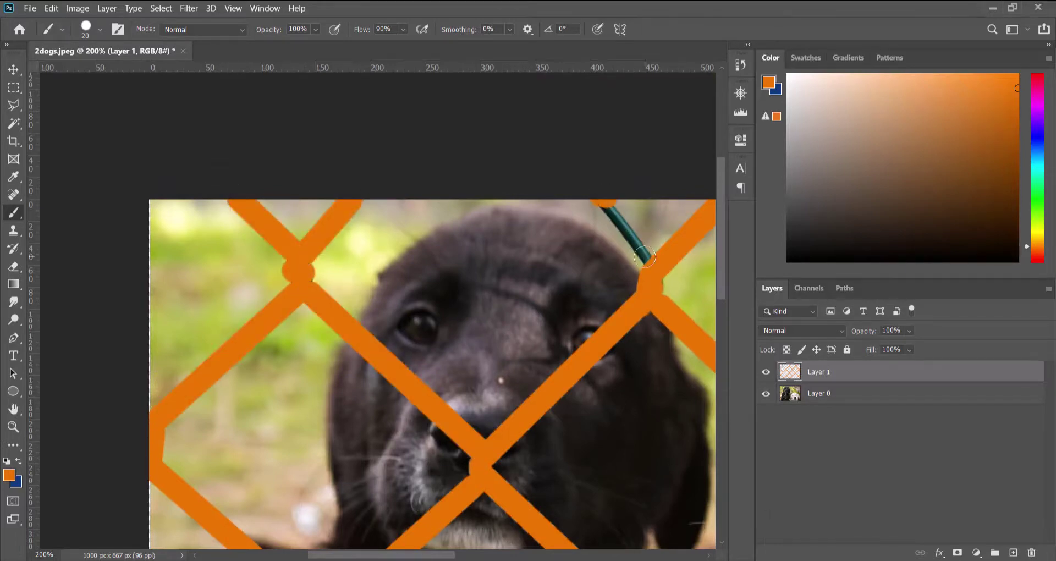
Finish the upper-right wire, fit the image to screen, and repaint the diagonal wire as one straight stroke.
left_click(649, 259, "shift")
key("ctrl+0")
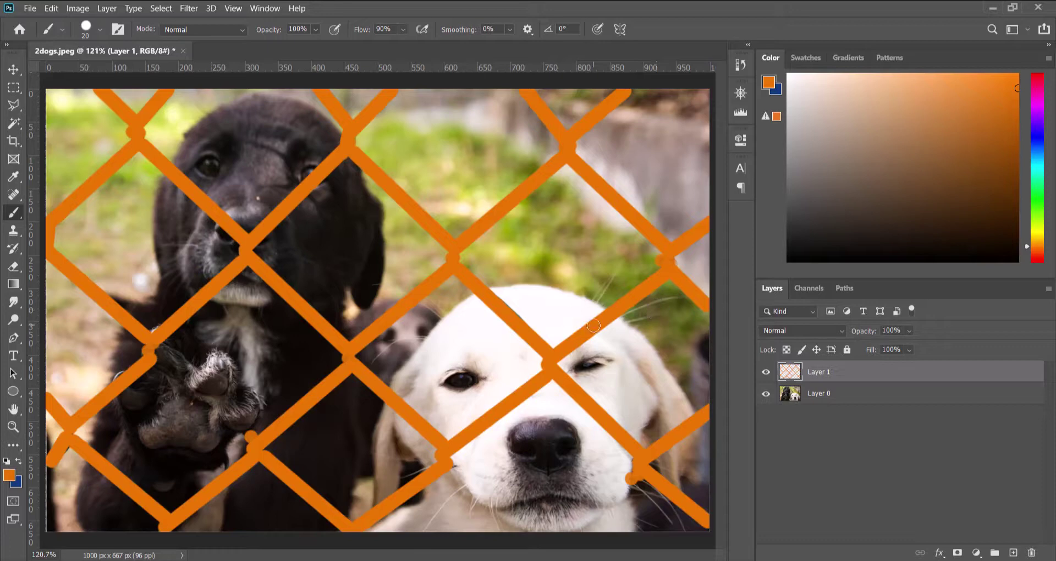
left_click(535, 337, "shift")
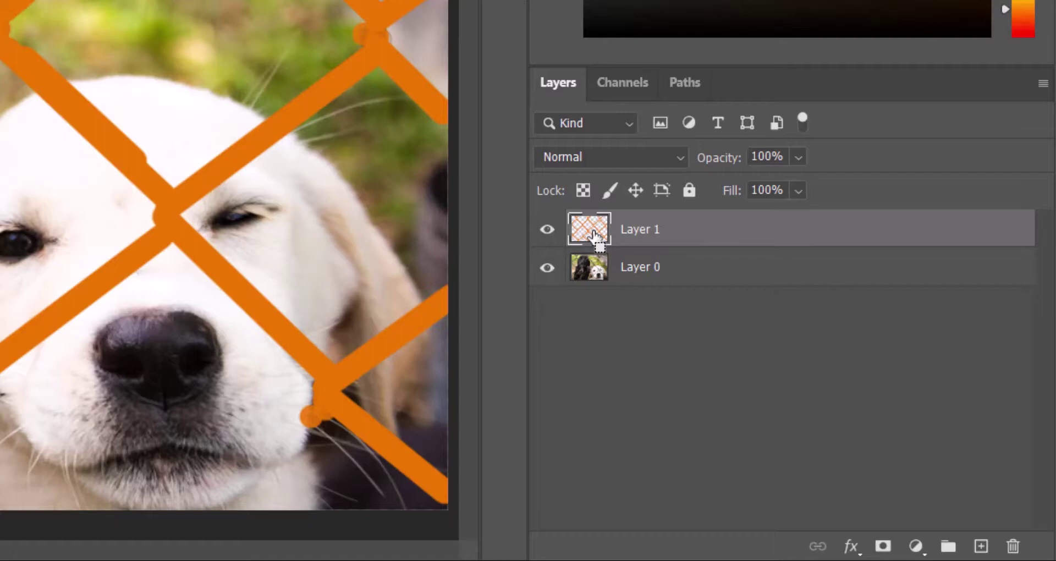
Load Layer 1's orange strokes as a selection, hide Layer 1, and target Layer 0.
left_click(593, 235, "ctrl")
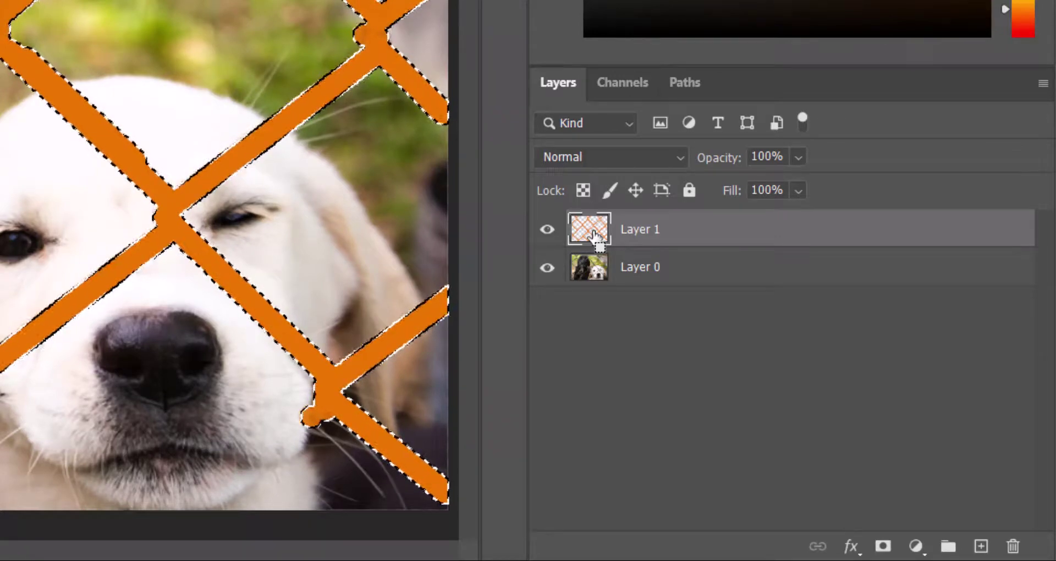
left_click(549, 237)
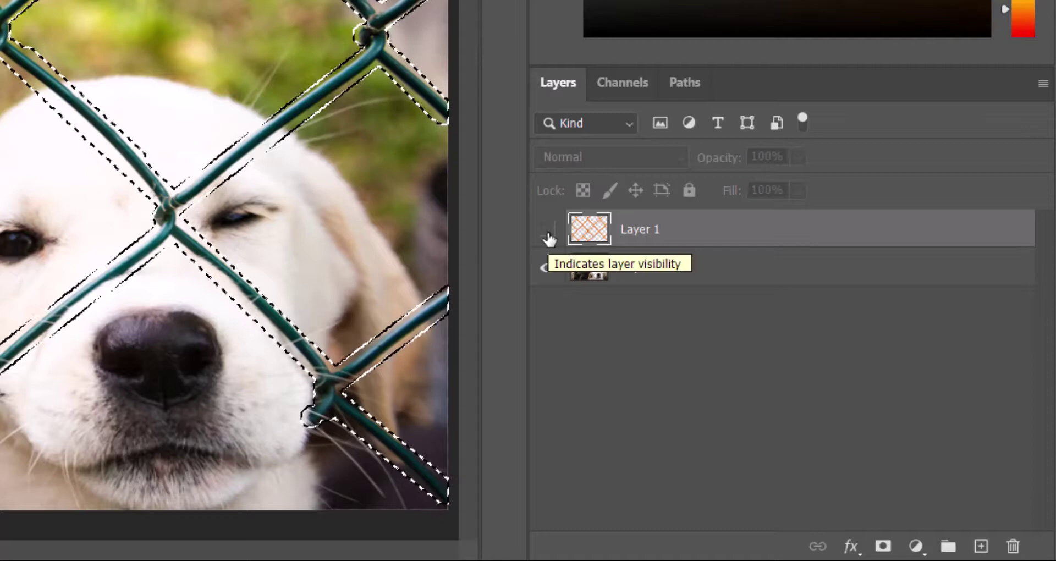
left_click(675, 279)
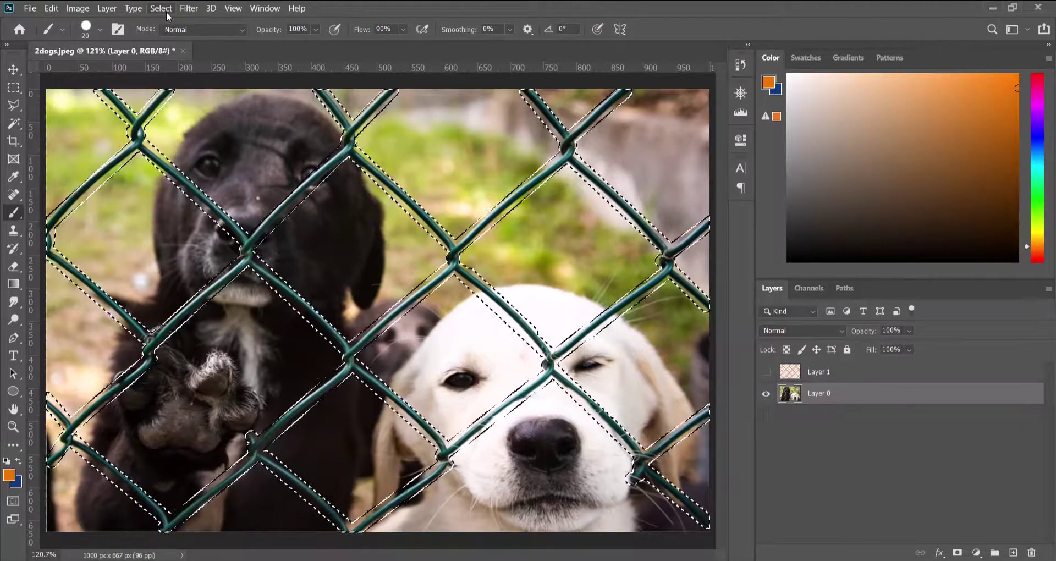
Open Edit > Content-Aware Fill for the fence selection, with output set to New Layer.
left_click(57, 8)
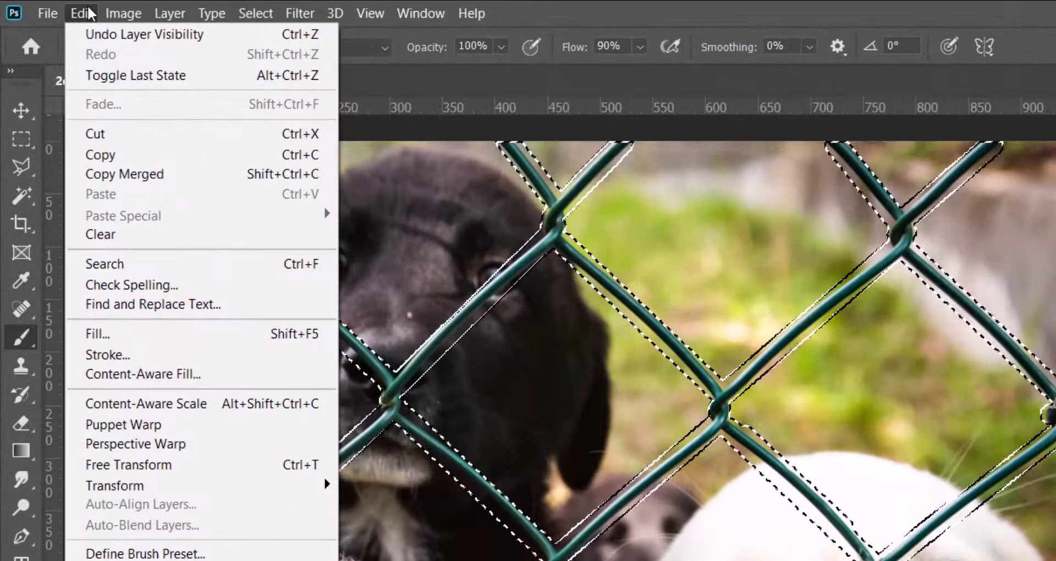
left_click(173, 376)
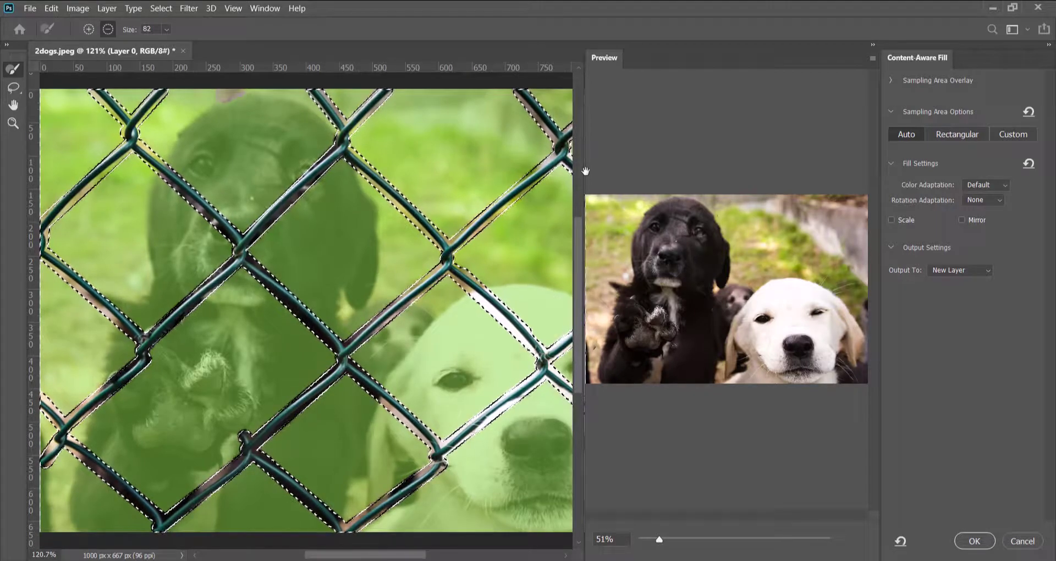
Apply the Content-Aware Fill, creating a fence-free Layer 0 copy.
left_click(974, 542)
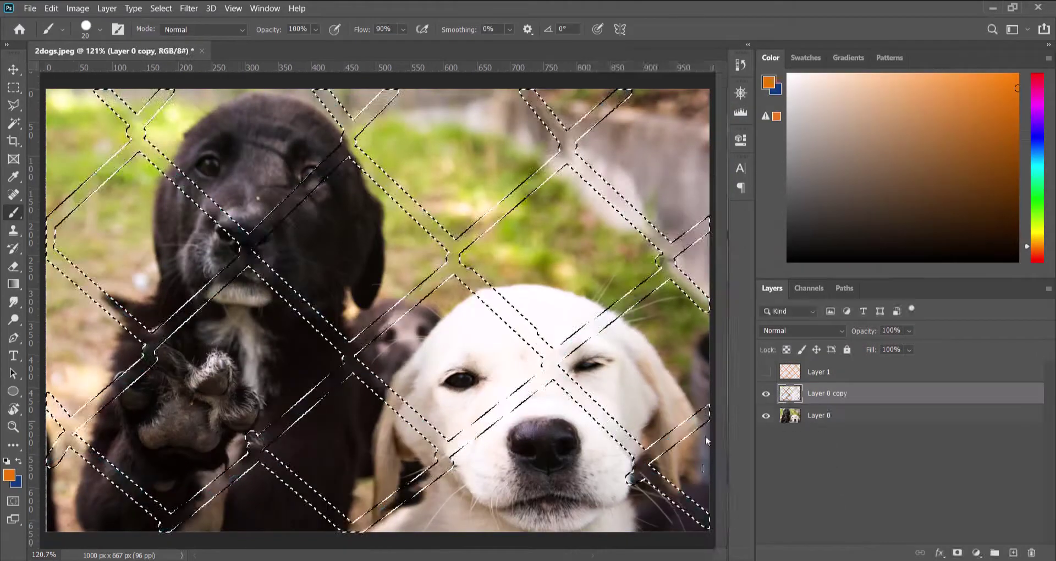